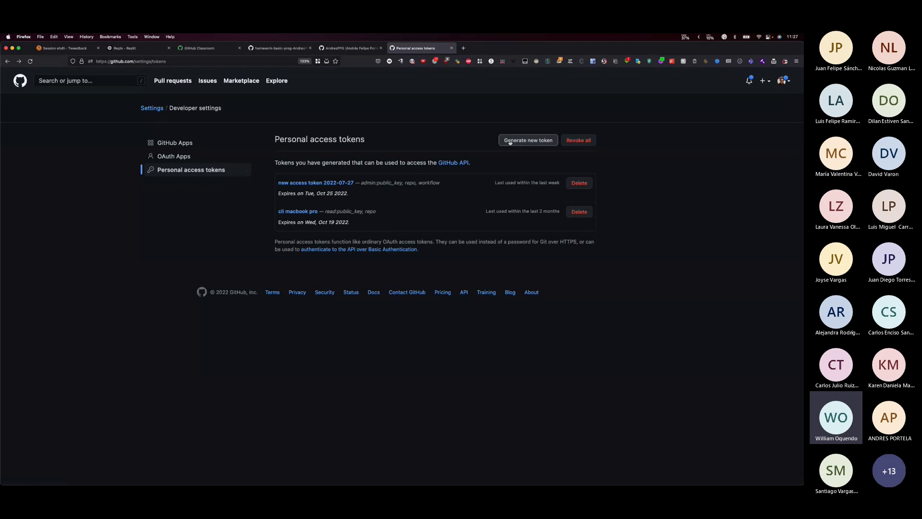
# - Search the web for 'github token', open GitHub's Personal access tokens page, and start a new token
pyautogui.click(193, 61)
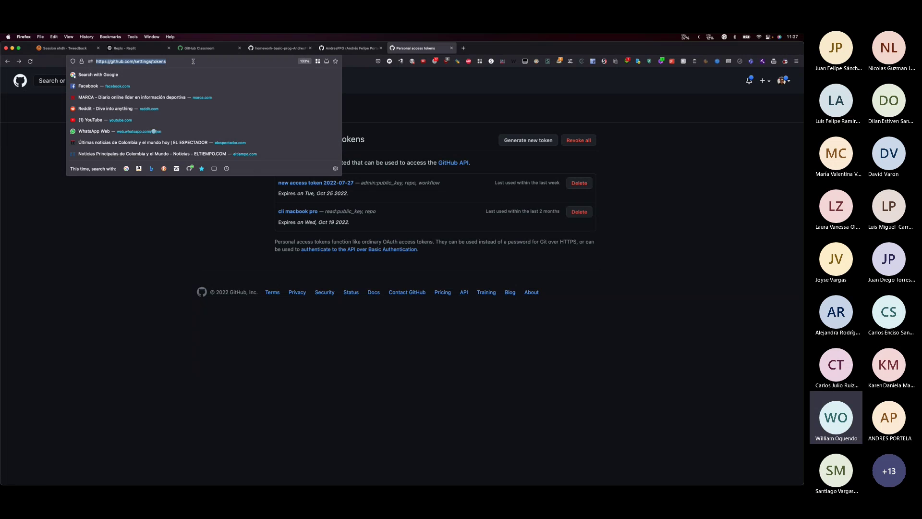
pyautogui.write('github.')
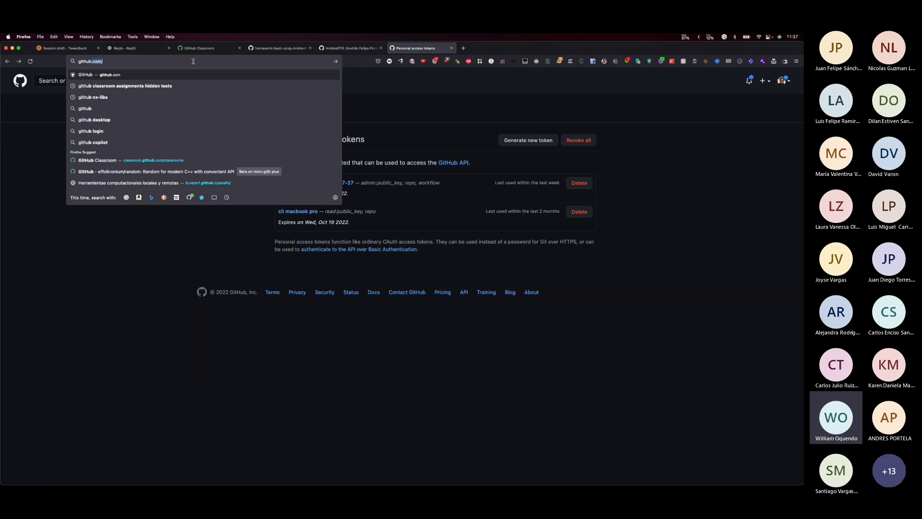
pyautogui.press('BackSpace')
pyautogui.press('BackSpace')
pyautogui.write('token')
pyautogui.press('Return')
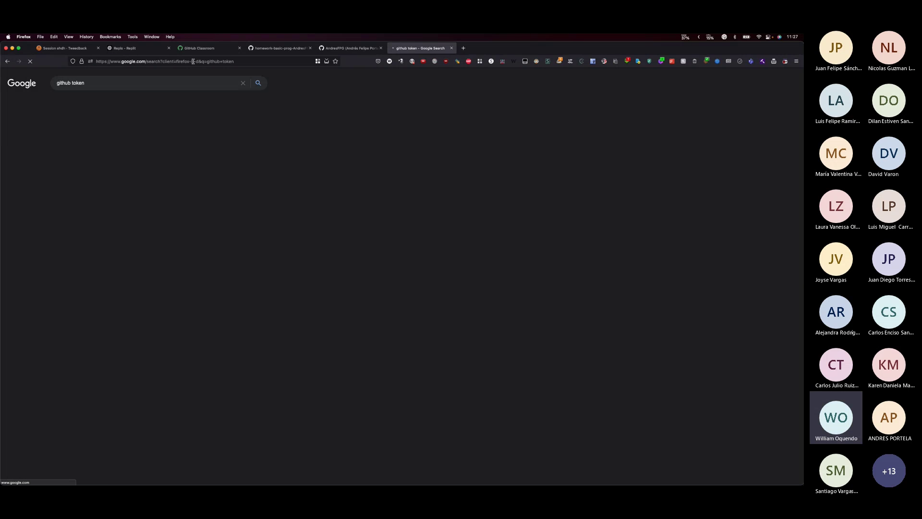
pyautogui.click(87, 137)
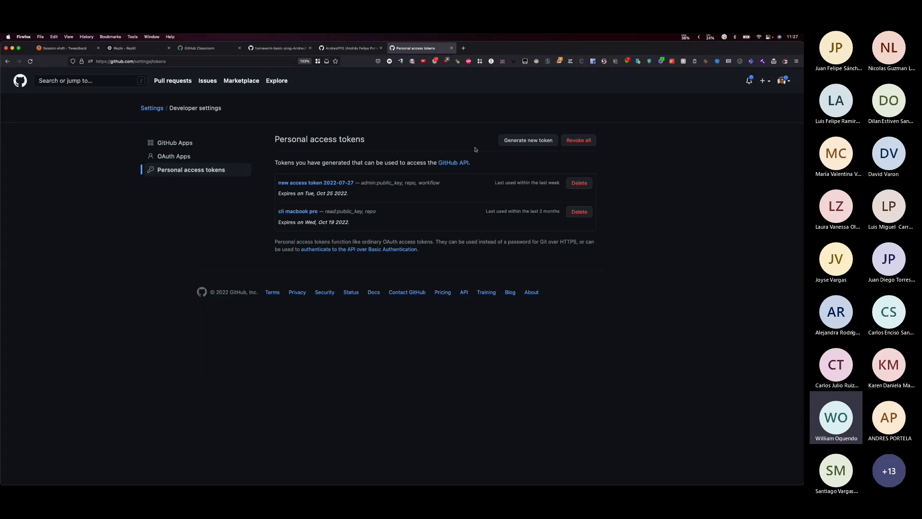
pyautogui.click(528, 141)
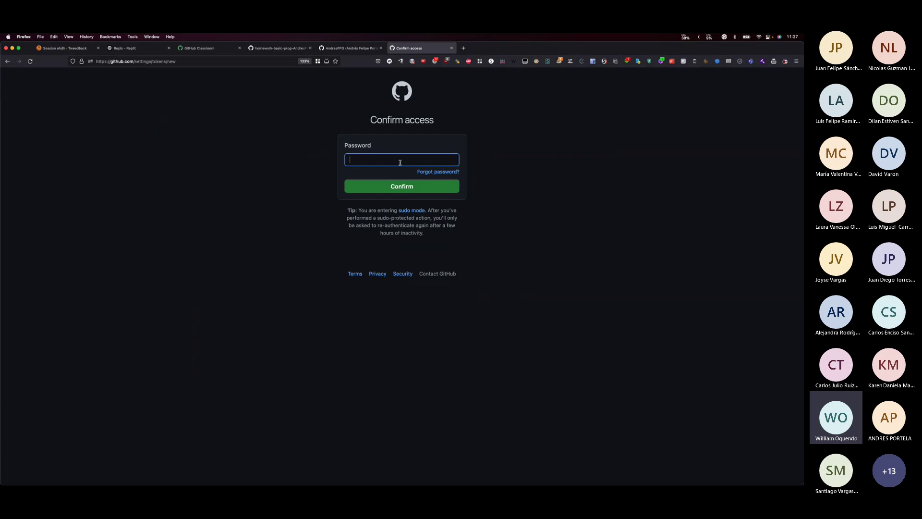
# - Launch KeePassXC and unlock the password database with the master password
pyautogui.press('super+space')
pyautogui.press('Return')
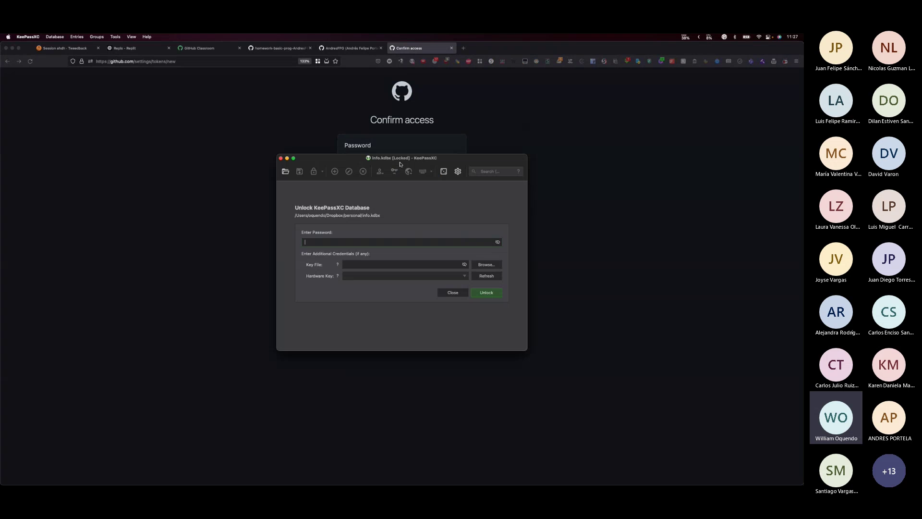
pyautogui.write('••••••••••••••••')
pyautogui.press('Return')
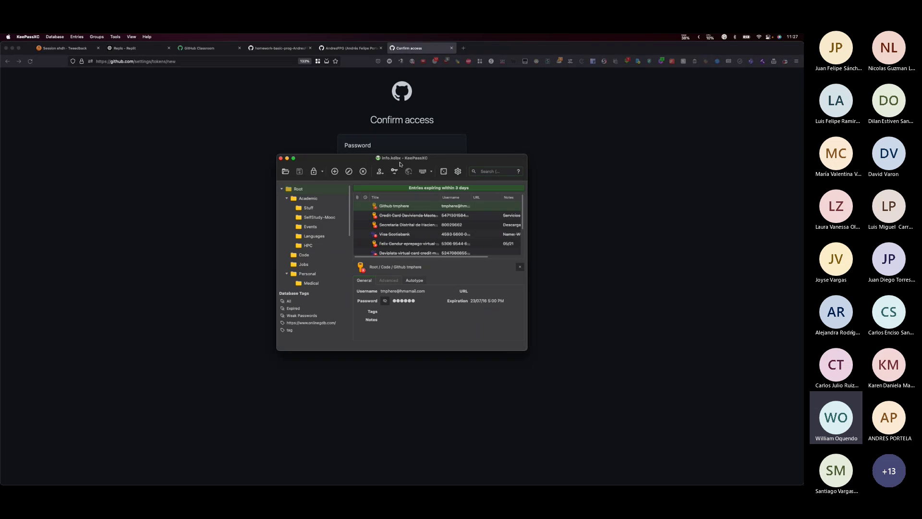
# - Find the Github entry and fill its password into GitHub's Confirm access prompt
pyautogui.write('github')
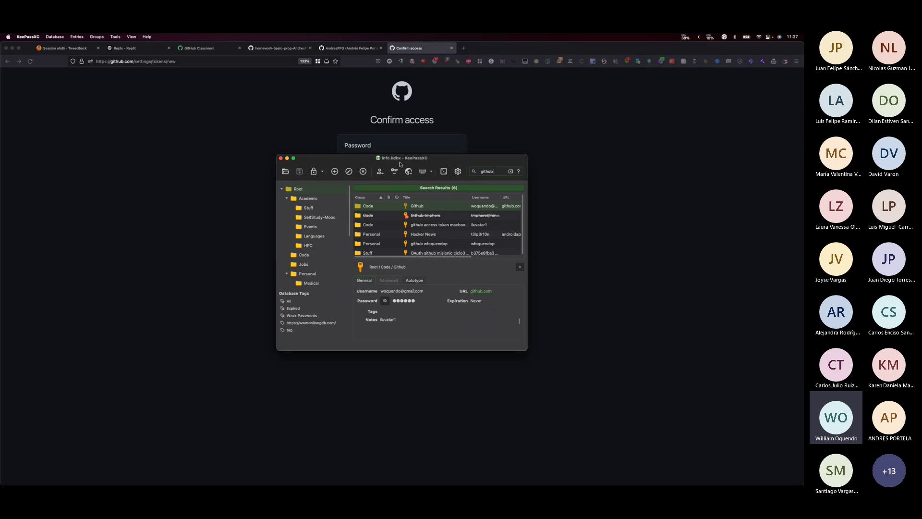
pyautogui.press('super+c')
pyautogui.press('super+v')
# - Confirm access, then name the new token 'test' and leave its expiration at 30 days
pyautogui.click(400, 186)
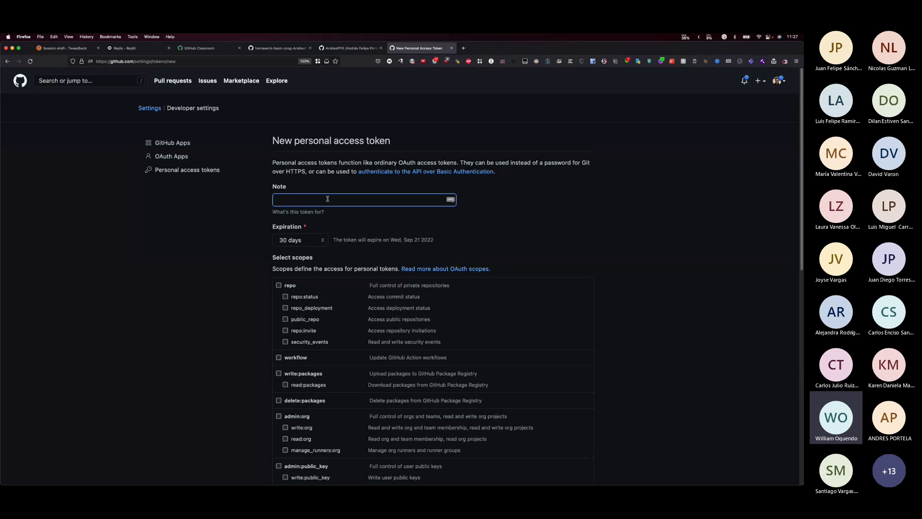
pyautogui.write('test')
pyautogui.press('Tab')
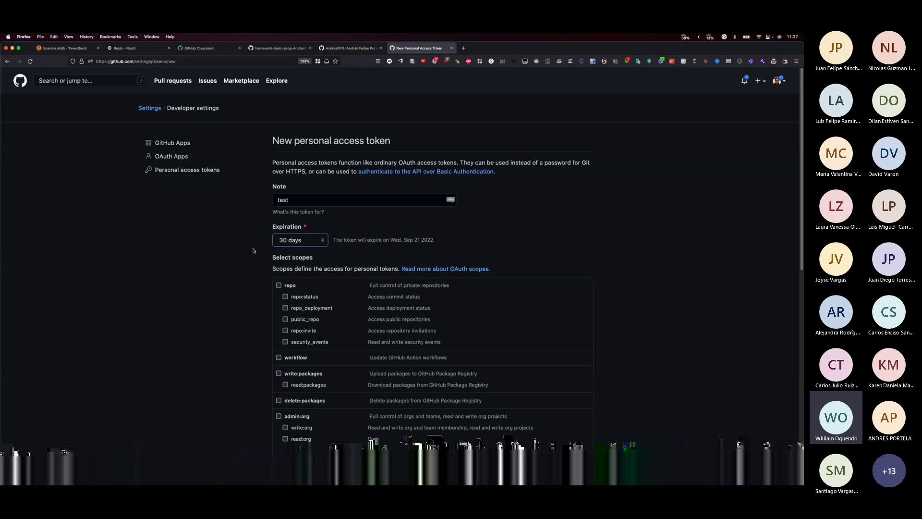
pyautogui.click(306, 241)
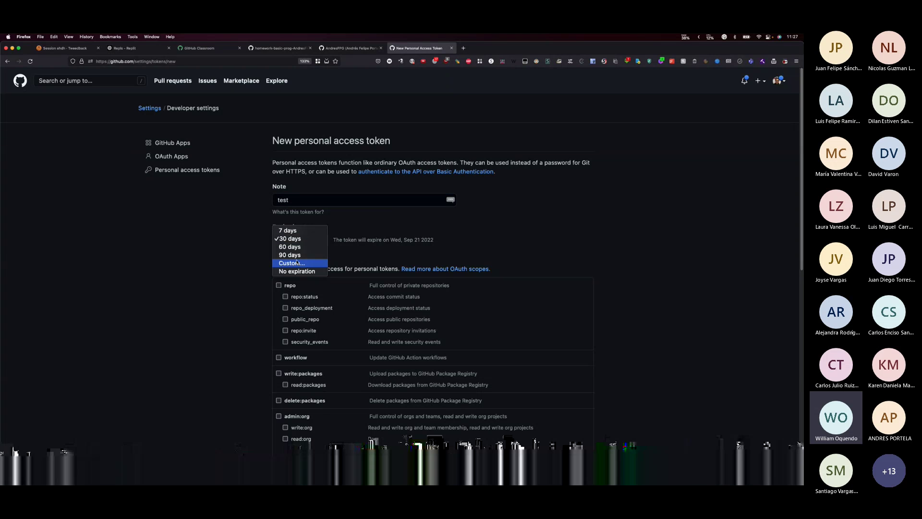
pyautogui.click(259, 256)
pyautogui.click(295, 240)
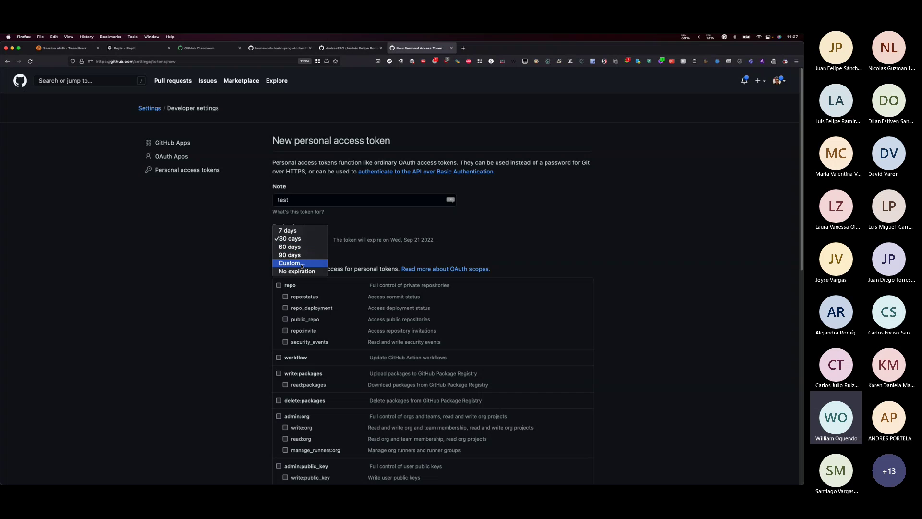
pyautogui.click(255, 262)
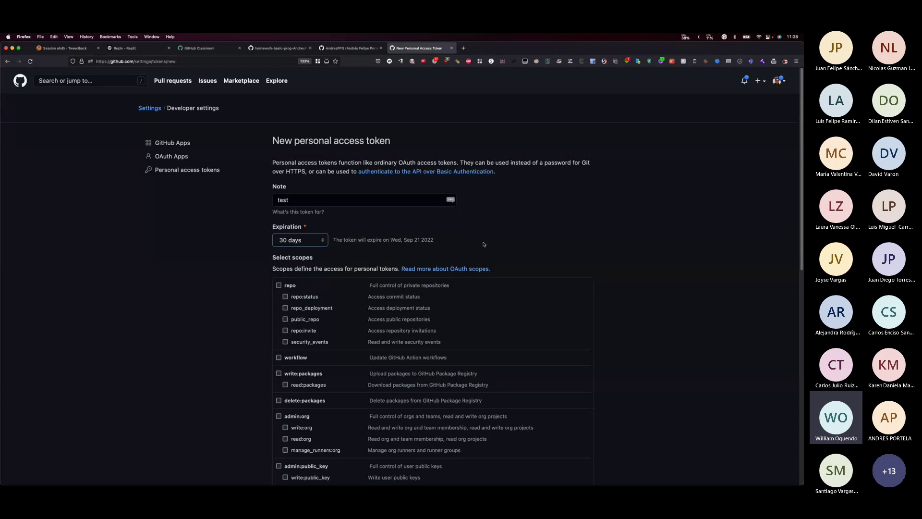
# - Tick the repo scope so the token gets all its sub-scopes, including public_repo and repo:invite
pyautogui.scroll(-1, 605, 238)
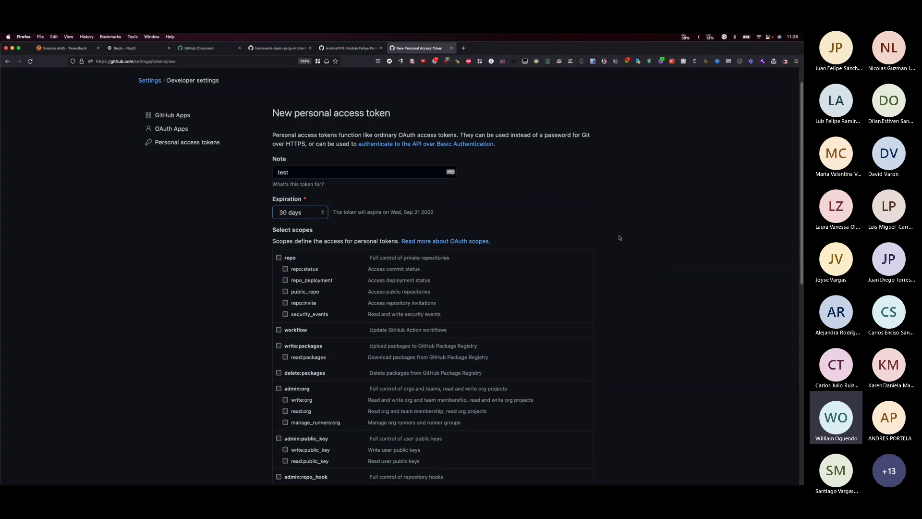
pyautogui.scroll(-5, 619, 238)
pyautogui.scroll(-10, 460, 261)
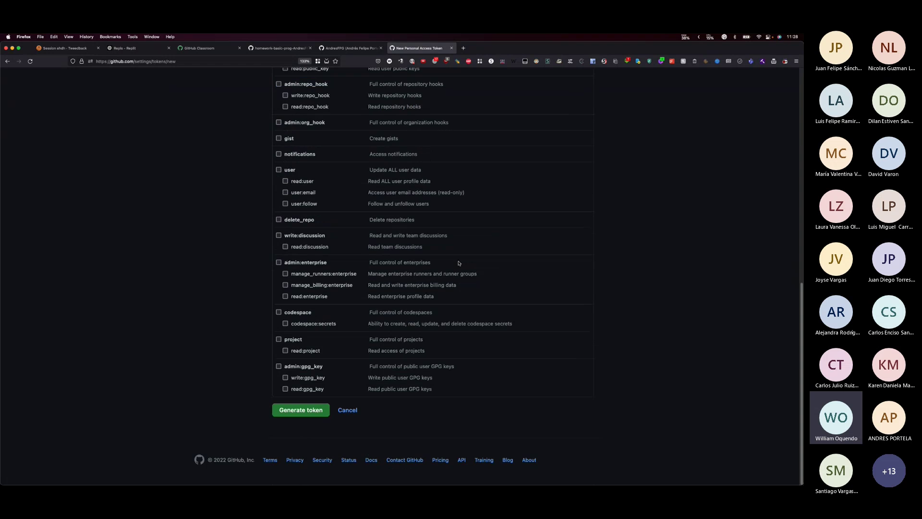
pyautogui.scroll(11, 459, 263)
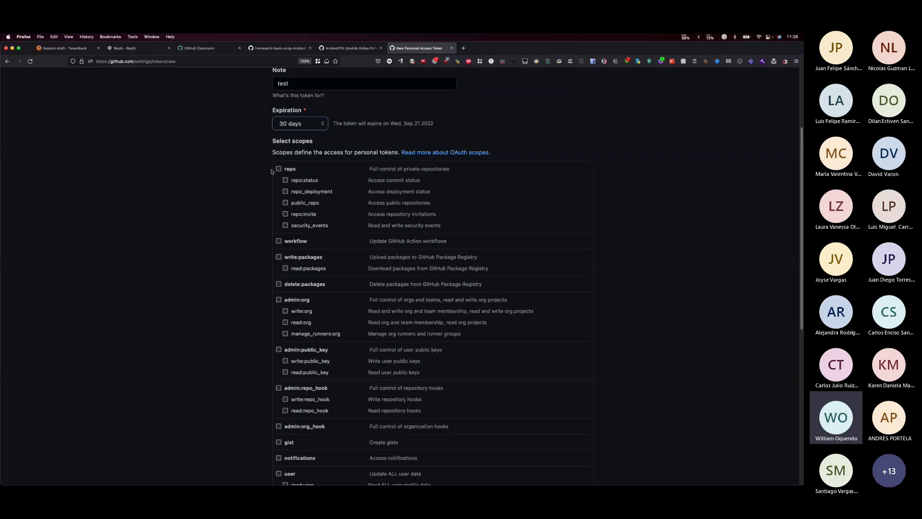
pyautogui.click(278, 169)
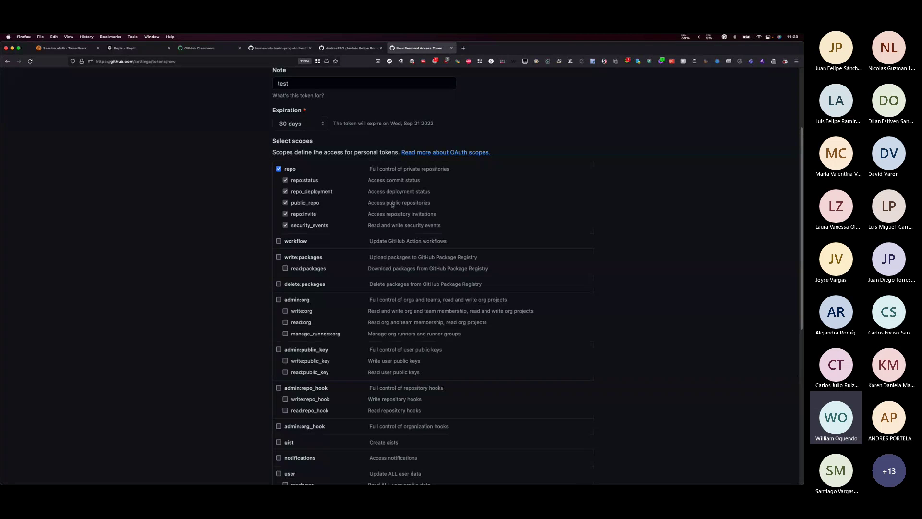
pyautogui.scroll(-2, 235, 193)
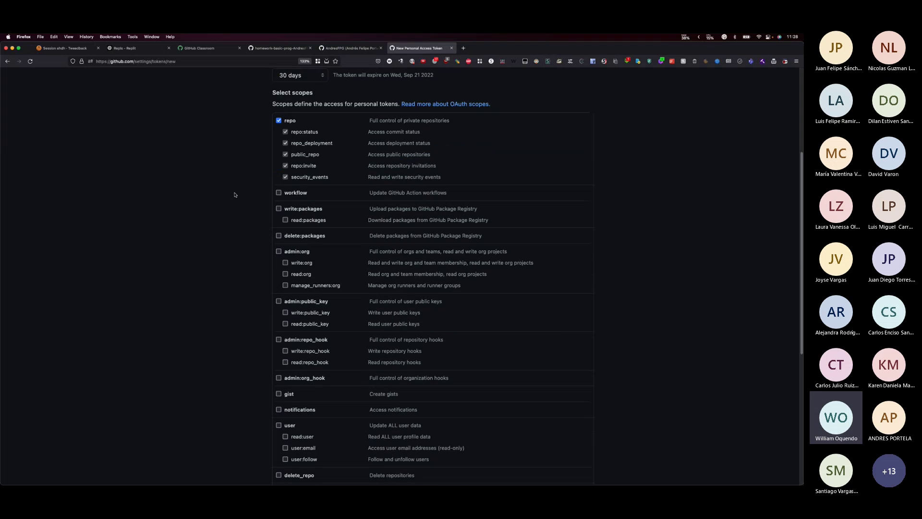
pyautogui.scroll(1, 235, 195)
pyautogui.scroll(2, 235, 195)
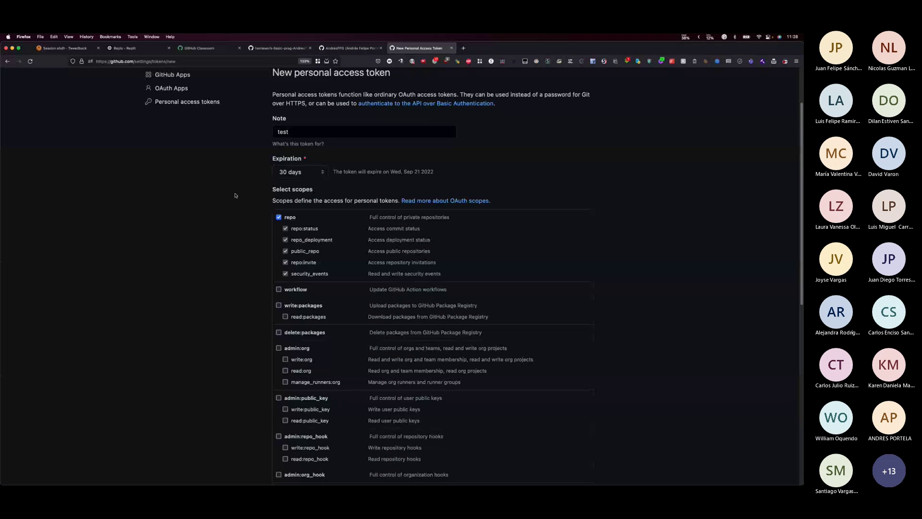
# - Change the token expiration to a custom date of 12/30/2022
pyautogui.click(298, 172)
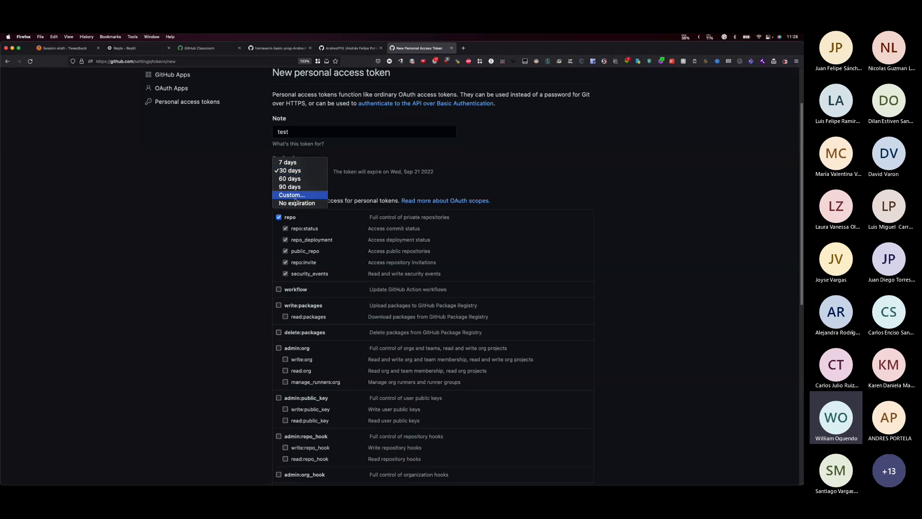
pyautogui.click(292, 195)
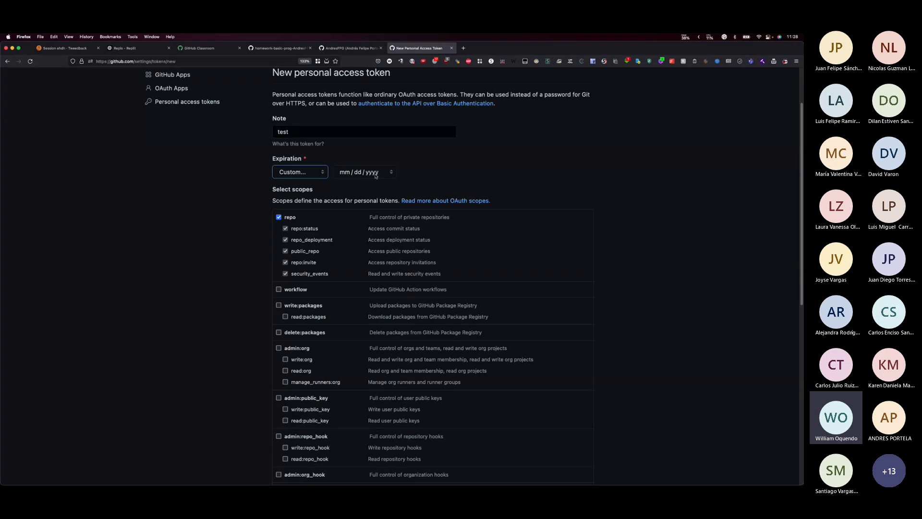
pyautogui.click(377, 175)
pyautogui.click(406, 188)
pyautogui.click(406, 188)
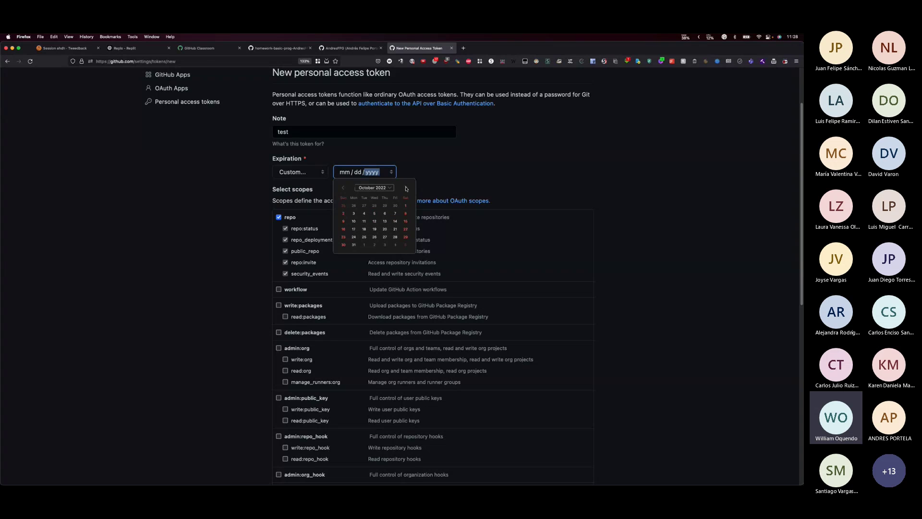
pyautogui.click(406, 189)
pyautogui.click(396, 237)
# - Generate the new personal access token
pyautogui.scroll(-10, 648, 198)
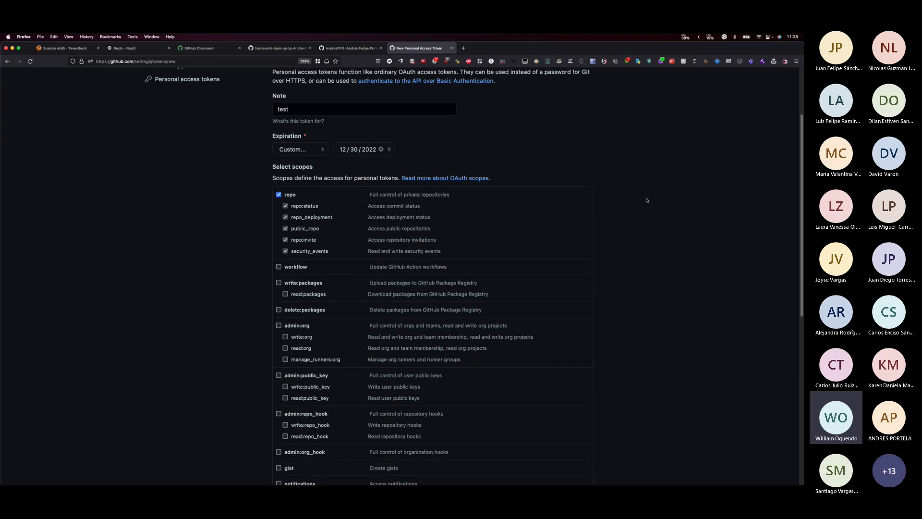
pyautogui.scroll(-4, 379, 359)
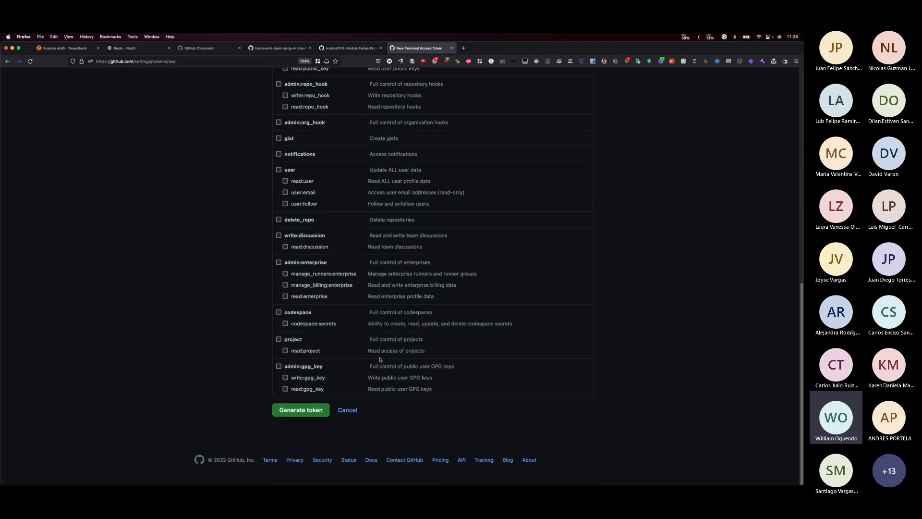
pyautogui.click(303, 414)
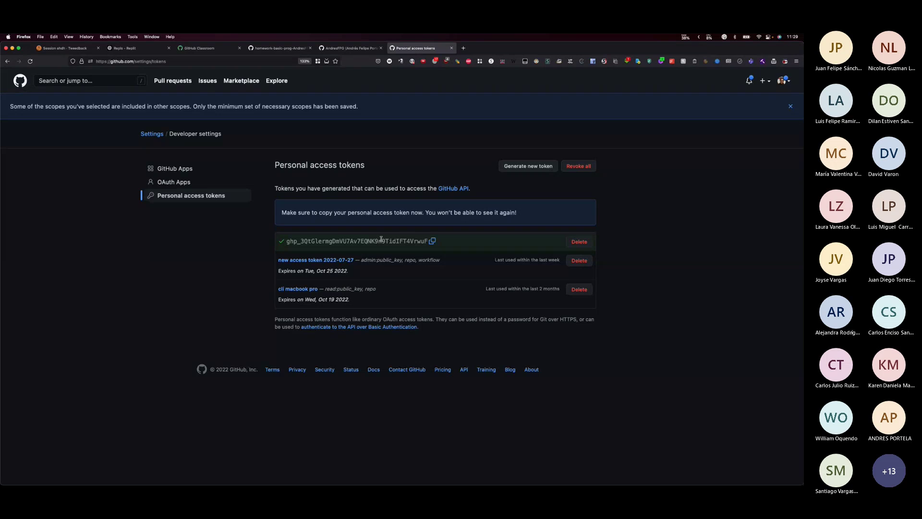
# - Delete the new ghp_ token, confirming with 'I understand, delete this token'
pyautogui.click(576, 243)
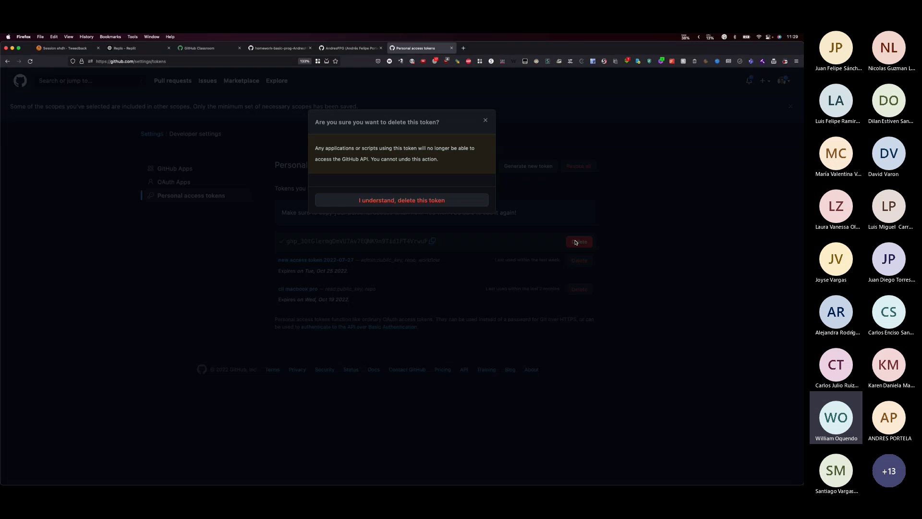
pyautogui.click(434, 200)
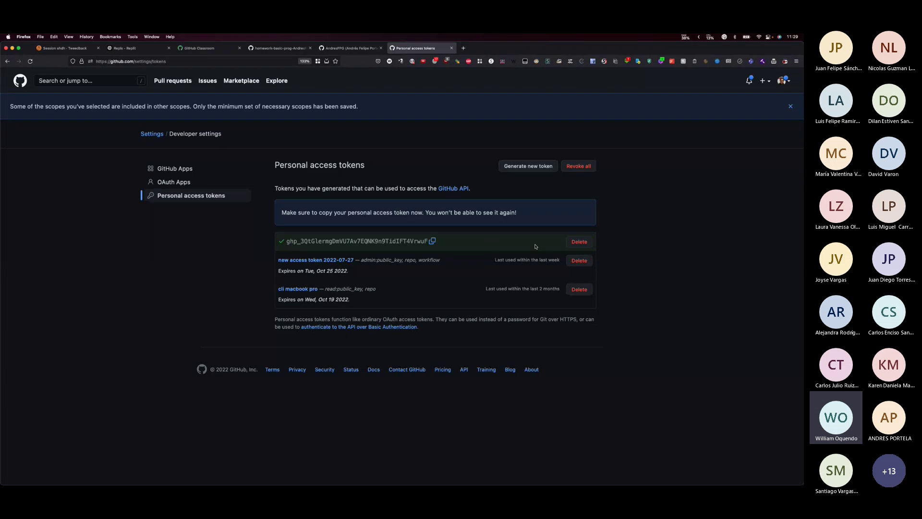
pyautogui.click(571, 241)
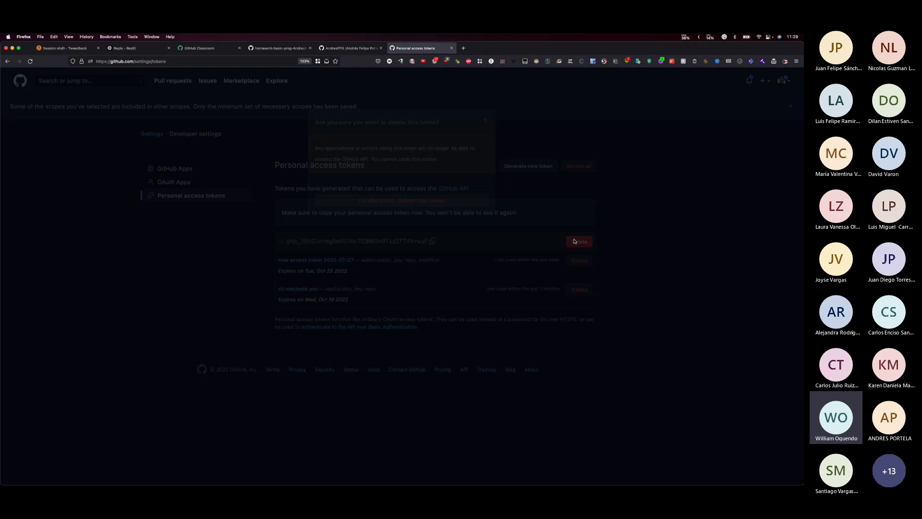
pyautogui.press('Return')
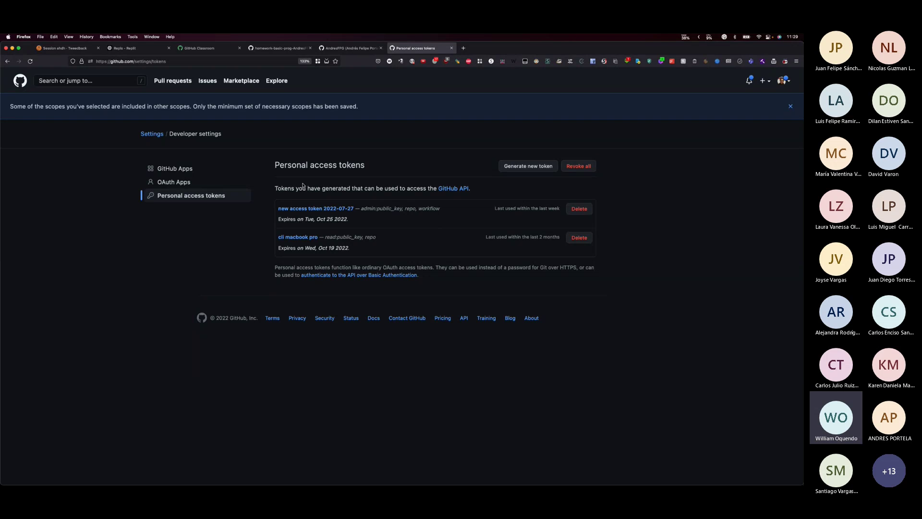
pyautogui.press('super+Tab')
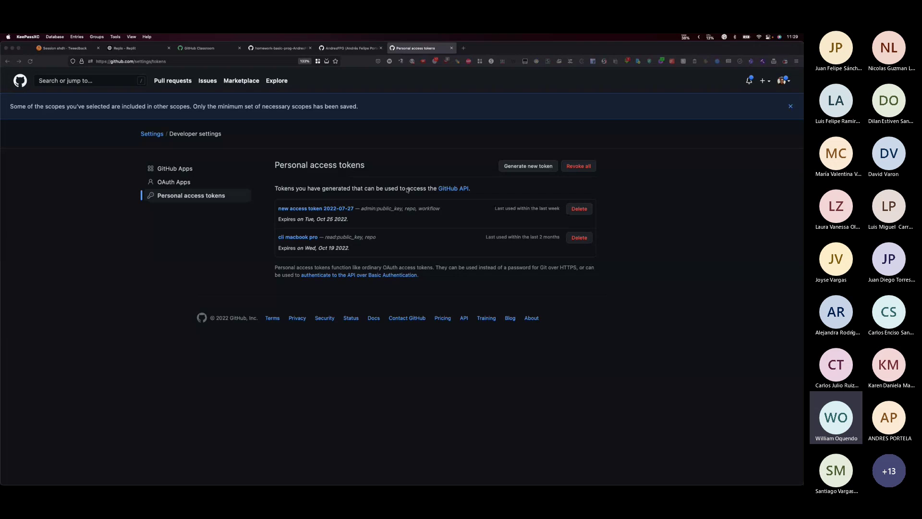
# - Show the People list in the Teams meeting, then return to the student's GitHub profile
pyautogui.press('super+Tab')
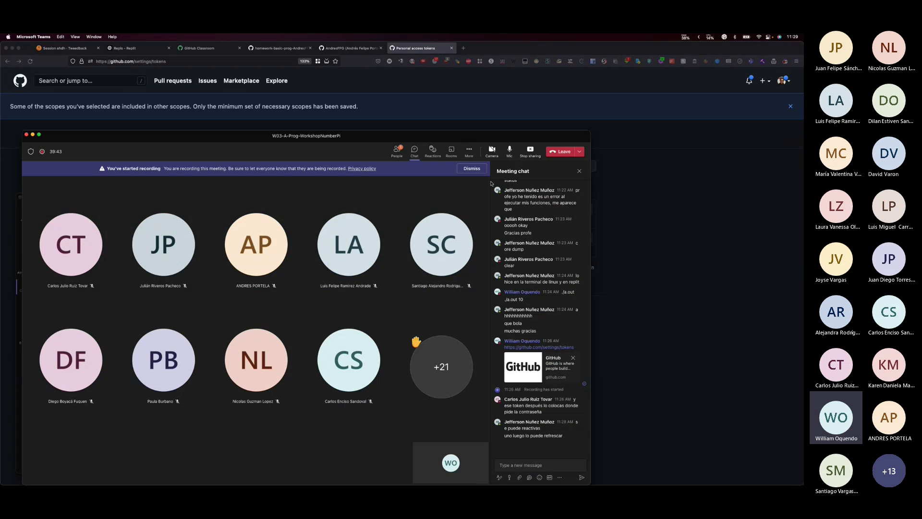
pyautogui.click(469, 150)
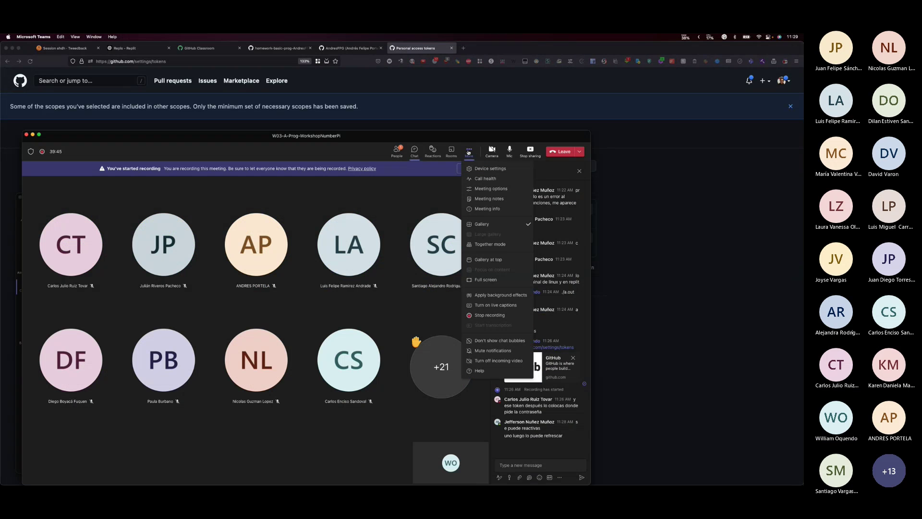
pyautogui.click(469, 152)
pyautogui.click(397, 150)
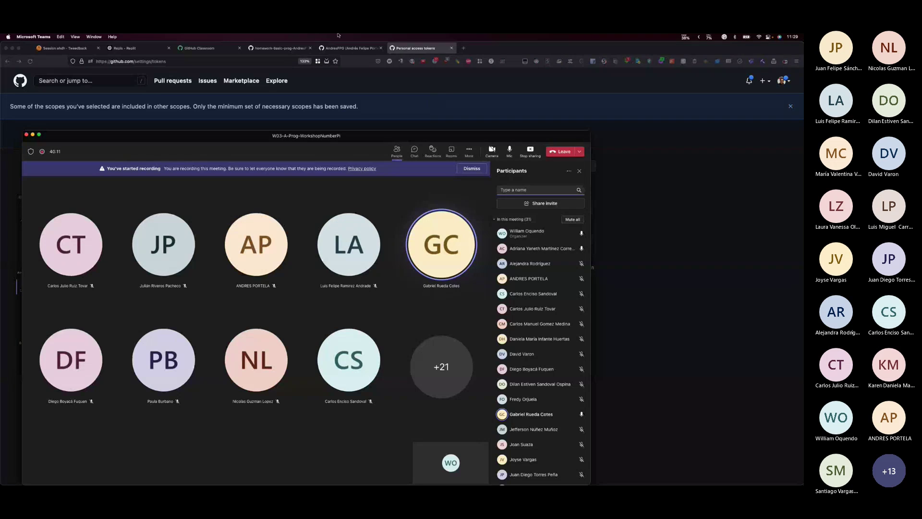
pyautogui.click(339, 48)
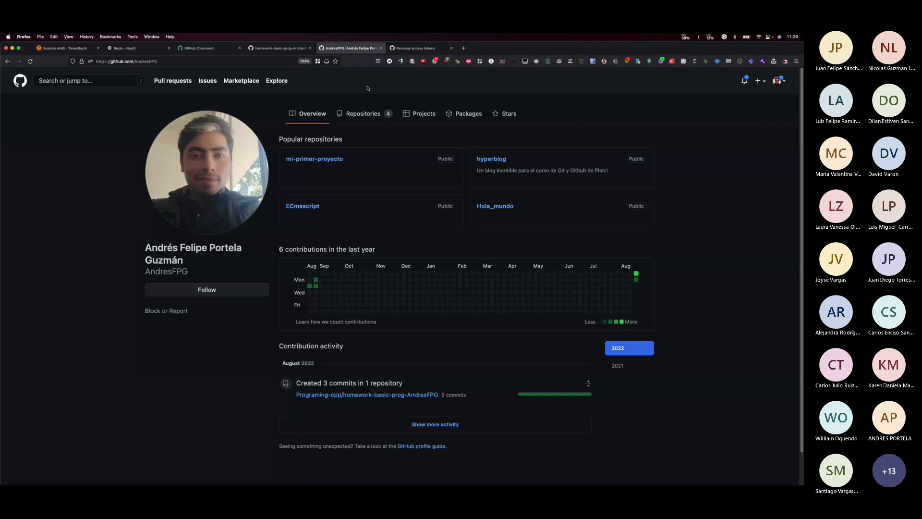
# - View the student's homework repository file list, then the homework-basic-prog roster in GitHub Classroom
pyautogui.click(279, 48)
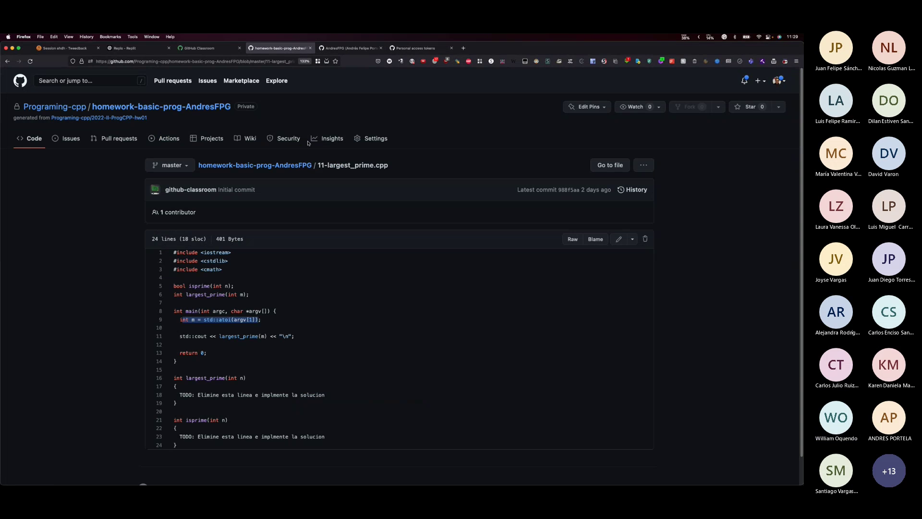
pyautogui.click(255, 165)
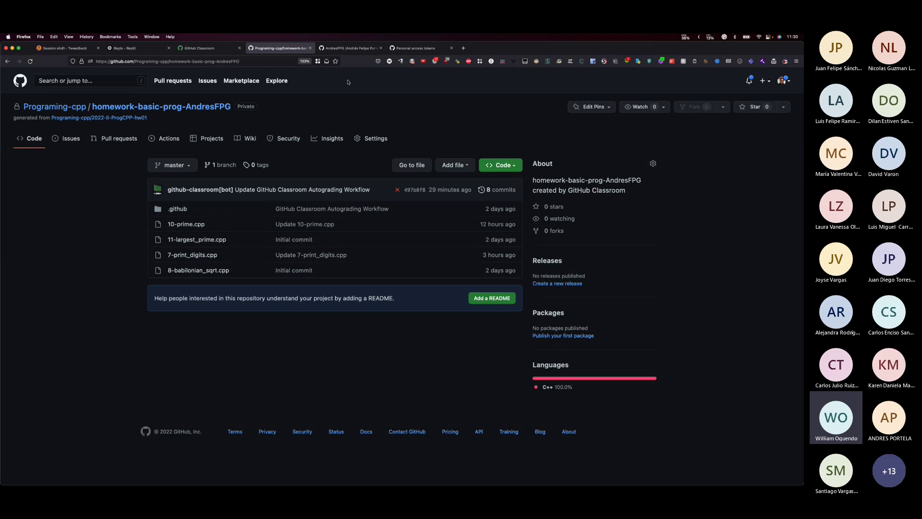
pyautogui.click(219, 50)
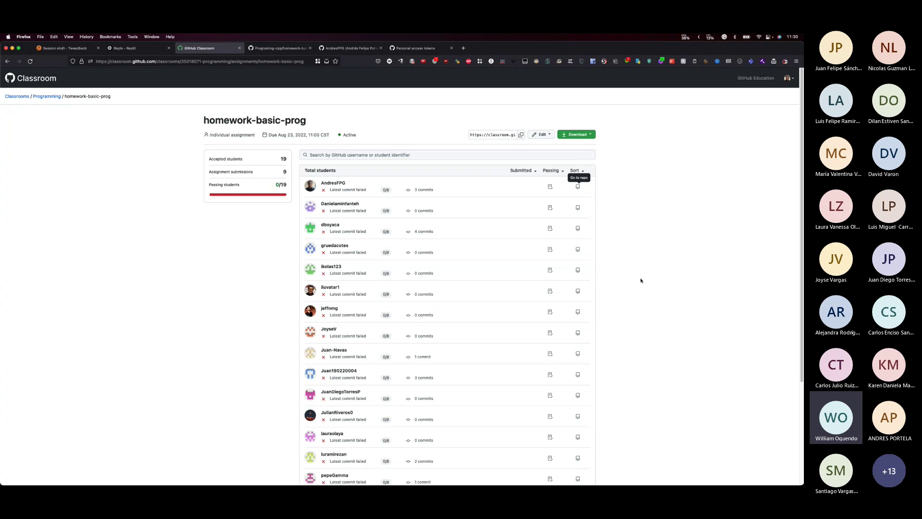
# - Check another student's profile, then open their homework-basic-prog repository from the roster
pyautogui.scroll(-1, 390, 284)
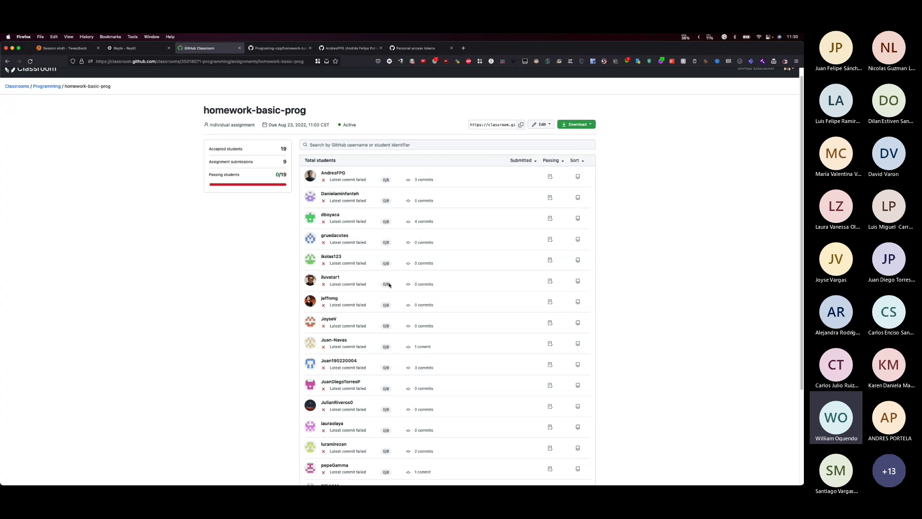
pyautogui.click(331, 279)
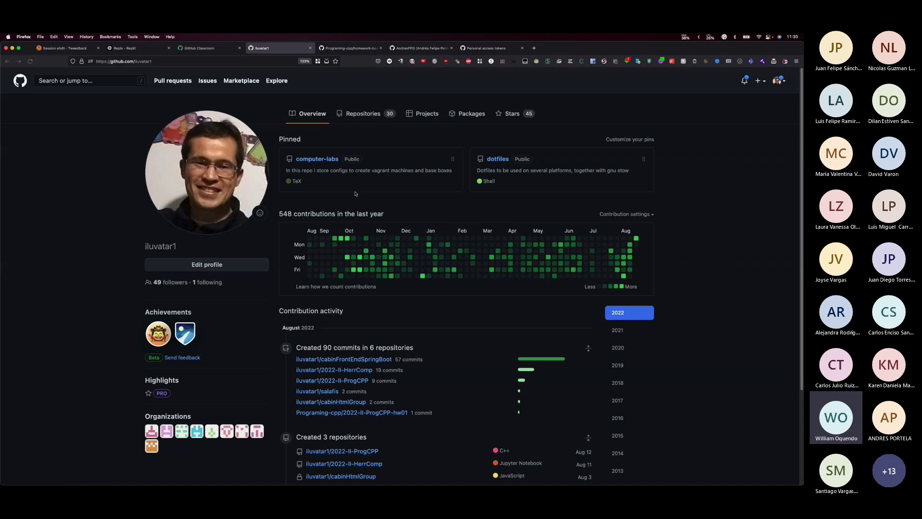
pyautogui.click(310, 48)
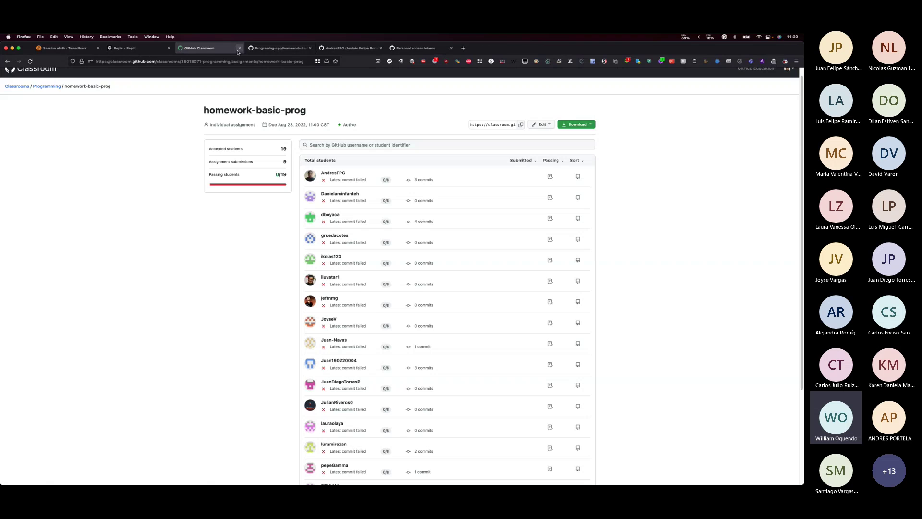
pyautogui.click(578, 282)
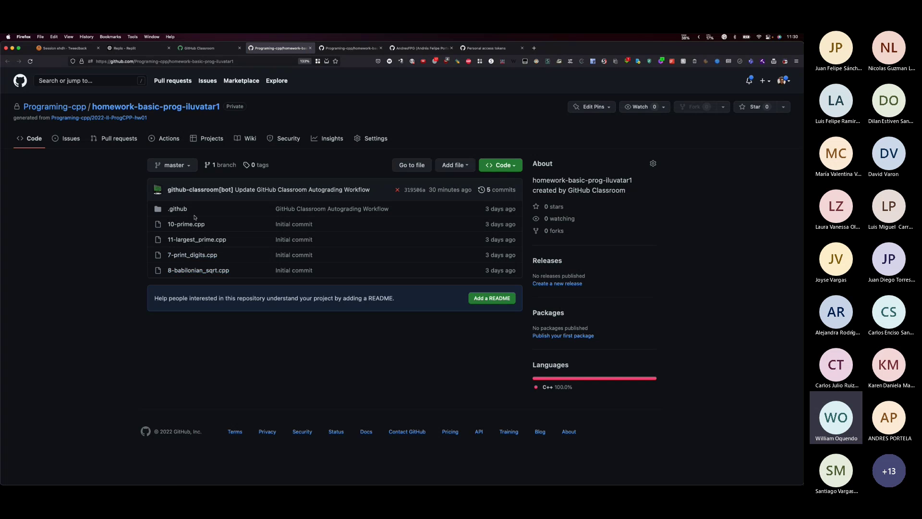
# - Open 7-print_digits.cpp zoomed in, highlight the print_digits(a); call on line 9, then return to Teams
pyautogui.click(195, 255)
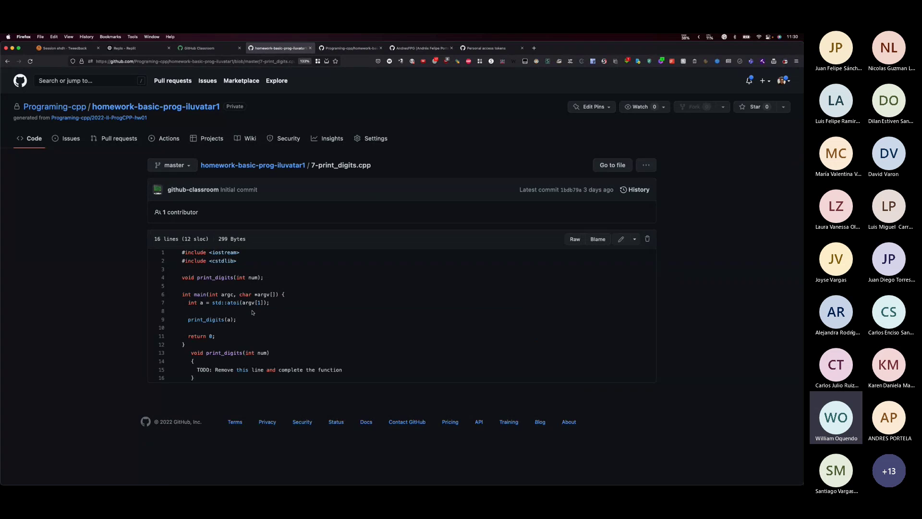
pyautogui.press('super+plus')
pyautogui.press('super+plus')
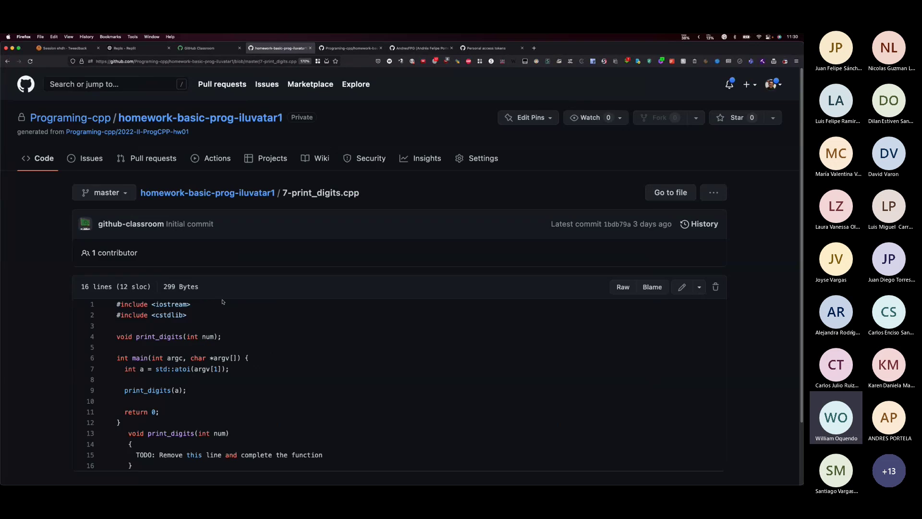
pyautogui.scroll(-1, 223, 305)
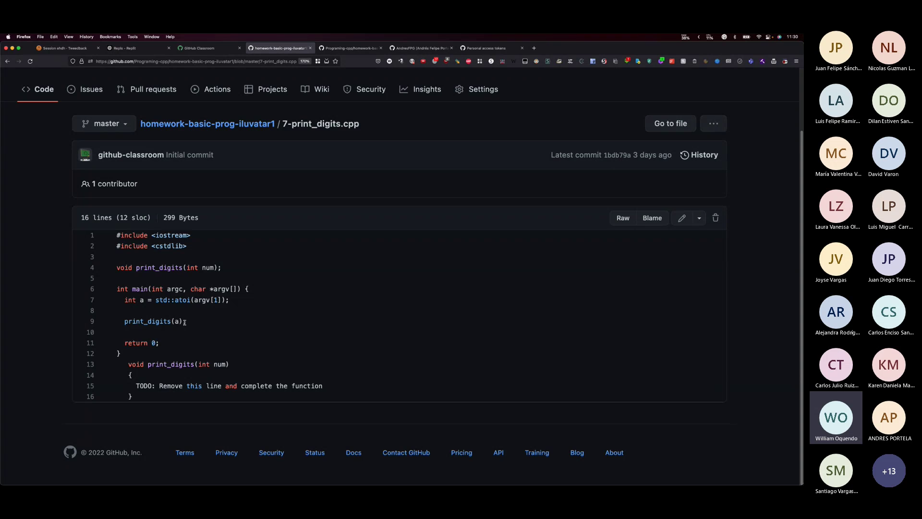
pyautogui.moveTo(126, 321); pyautogui.dragTo(189, 322)
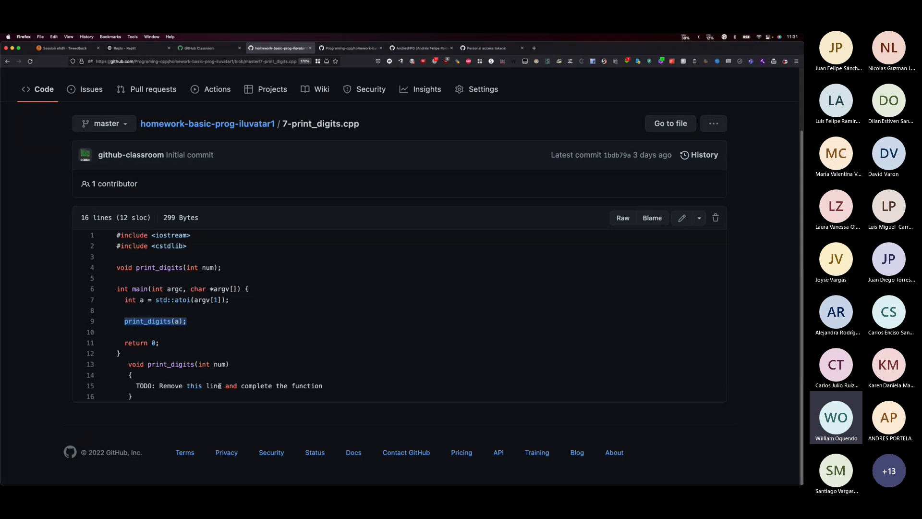
pyautogui.click(133, 321)
pyautogui.moveTo(125, 320); pyautogui.dragTo(186, 321)
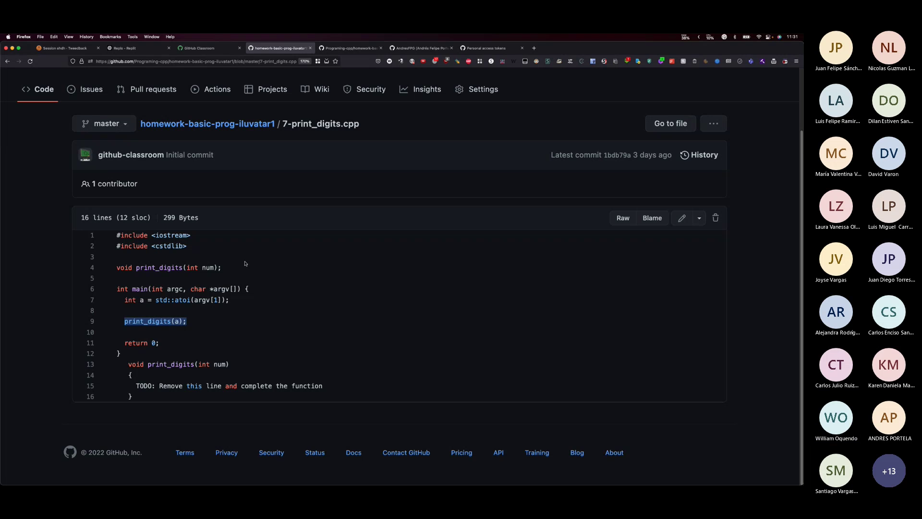
pyautogui.click(263, 126)
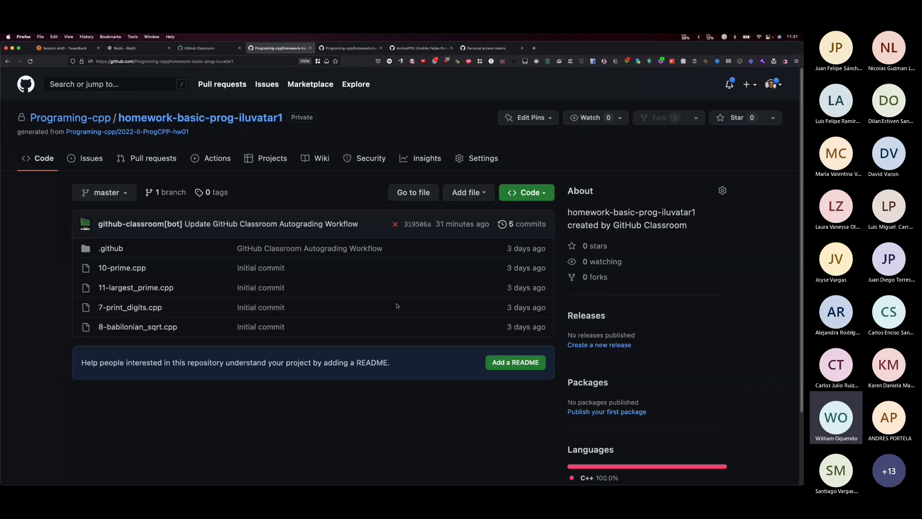
pyautogui.press('super+Tab')
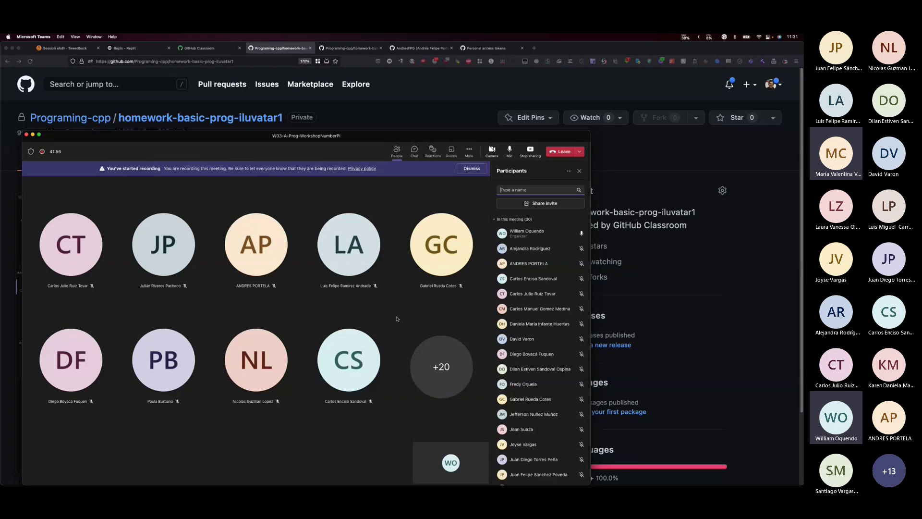